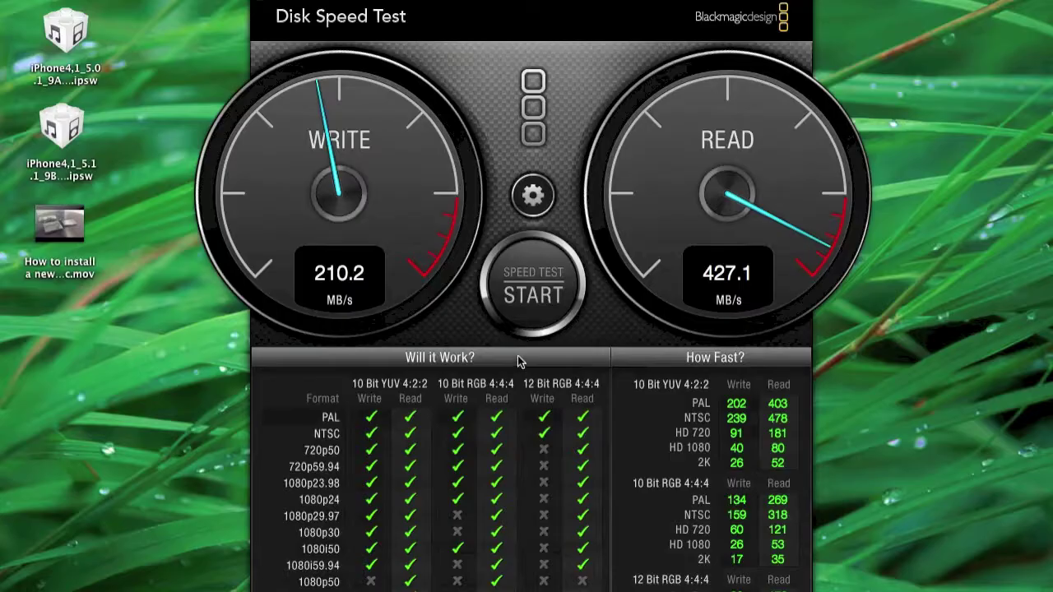
Start the Blackmagic Disk Speed Test to measure the SSD's write and read speeds
{"action": "left_click", "coordinate": [518, 296]}
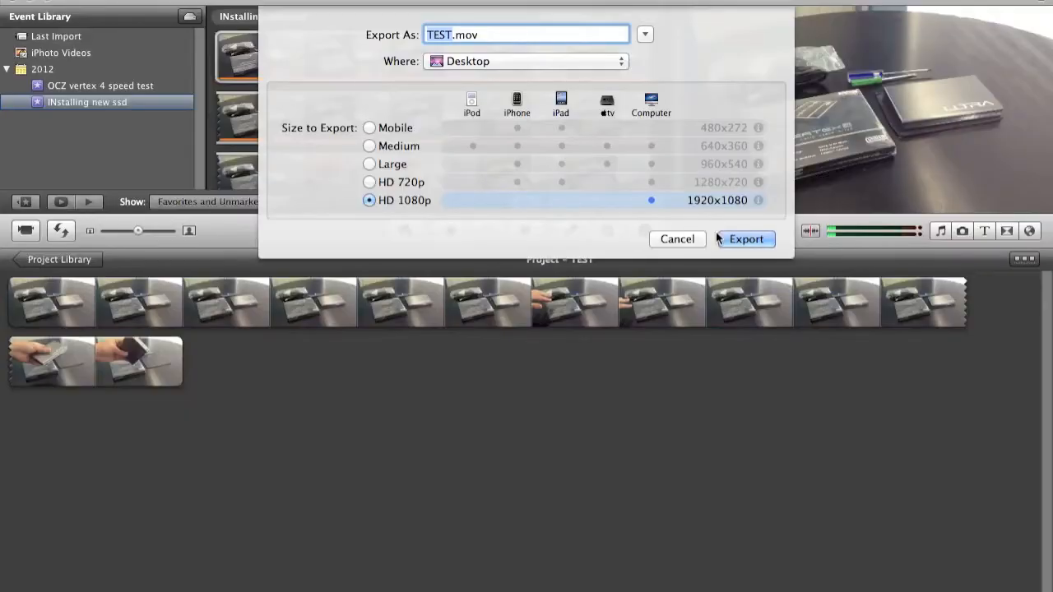
Export the TEST project as an HD 1080p movie named TEST.mov to the Desktop
{"action": "left_click", "coordinate": [736, 242]}
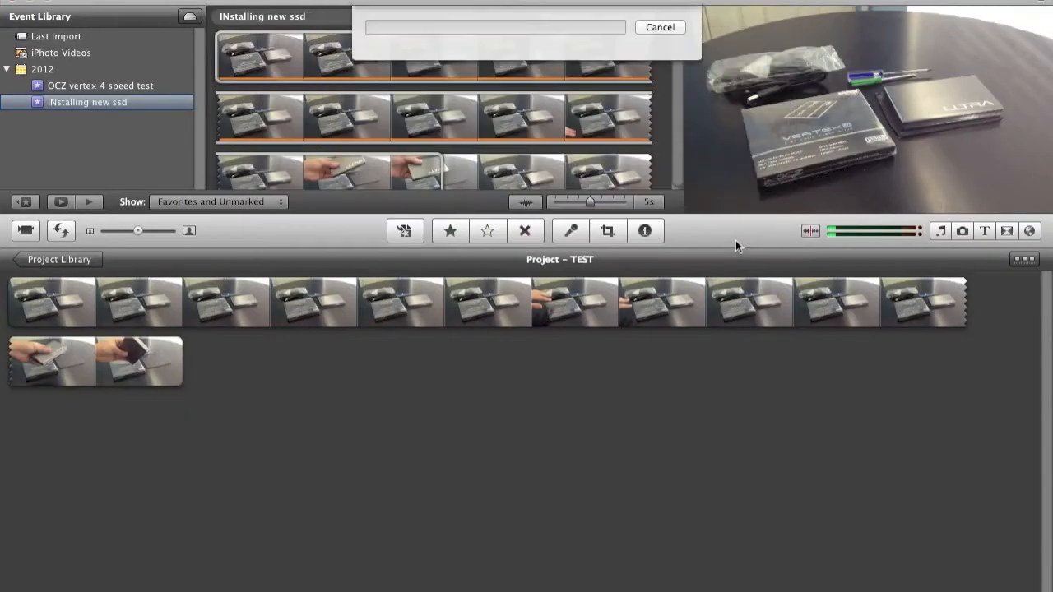